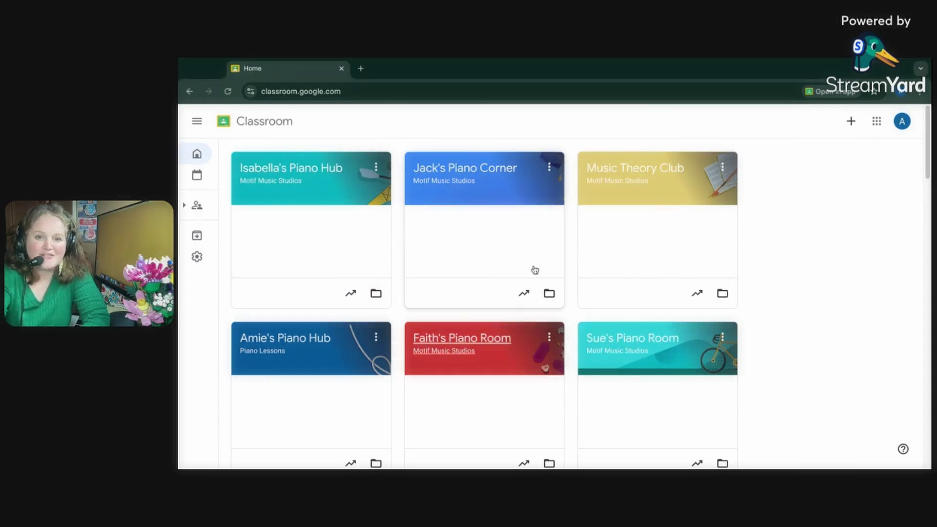
- Scroll through the class cards and bring up the + menu with Join class and Create class
scroll(535, 269, "down", 1)
scroll(534, 270, "down", 17)
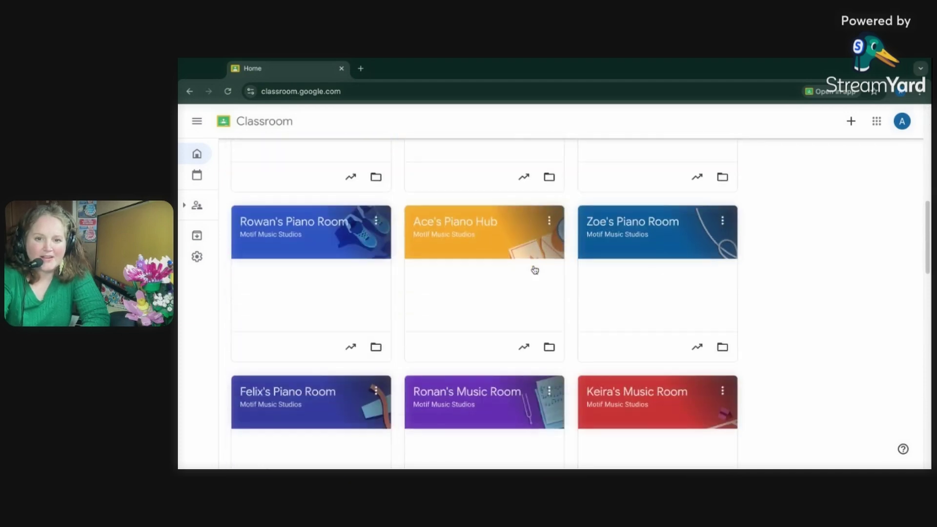
scroll(484, 302, "up", 18)
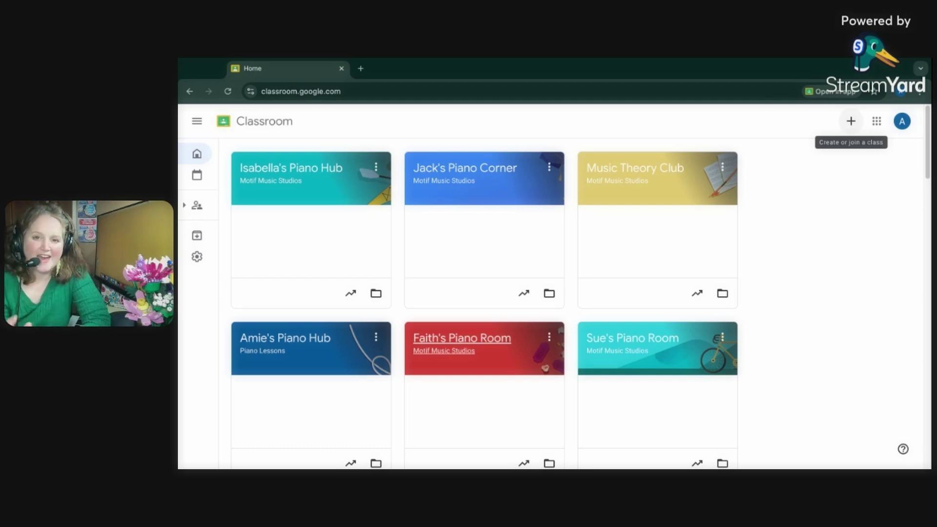
left_click(850, 121)
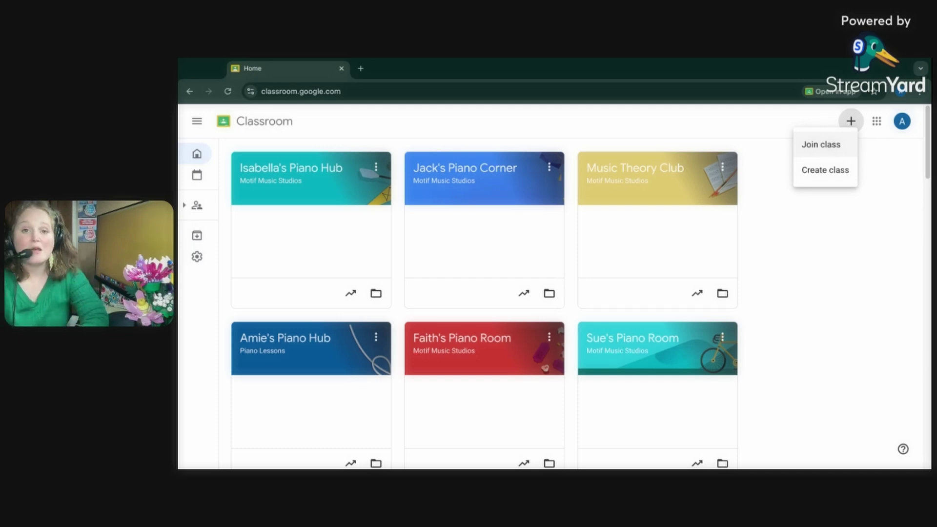
- Create class 'Amie's Piano Hub' with section Motif Music Studios, subject Piano, room Online Piano Lessons
left_click(825, 171)
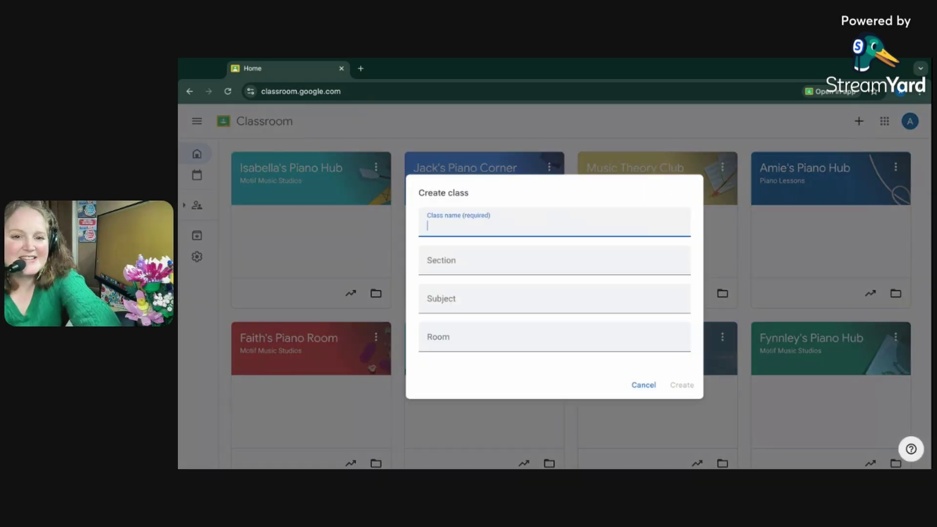
type("Amie's ")
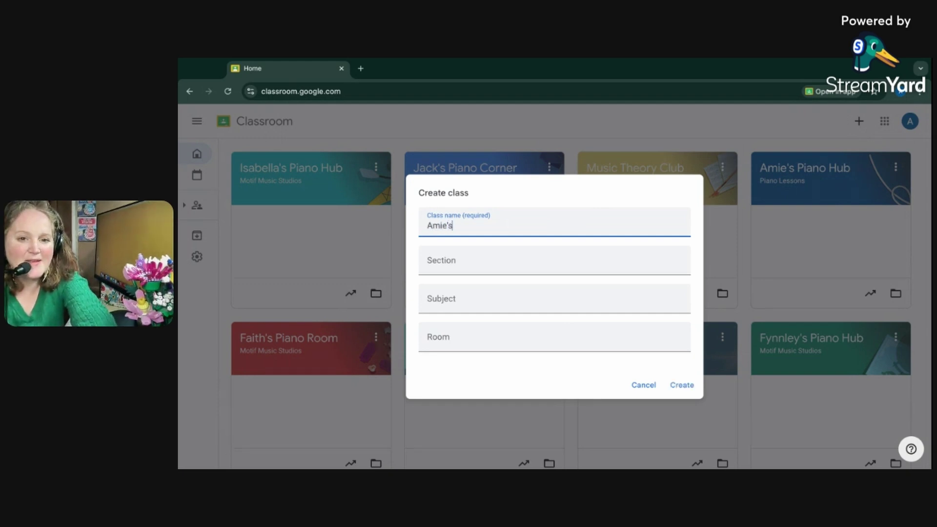
type("Piano Hub")
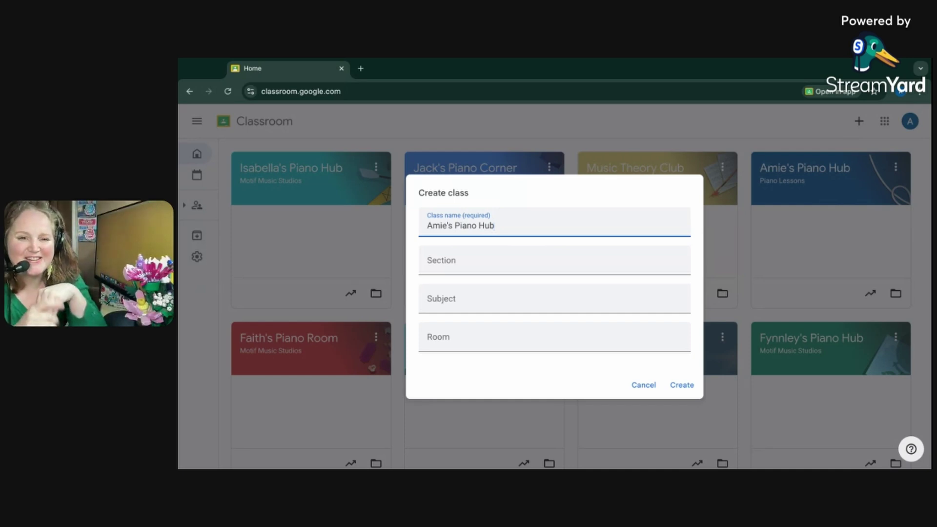
left_click(477, 260)
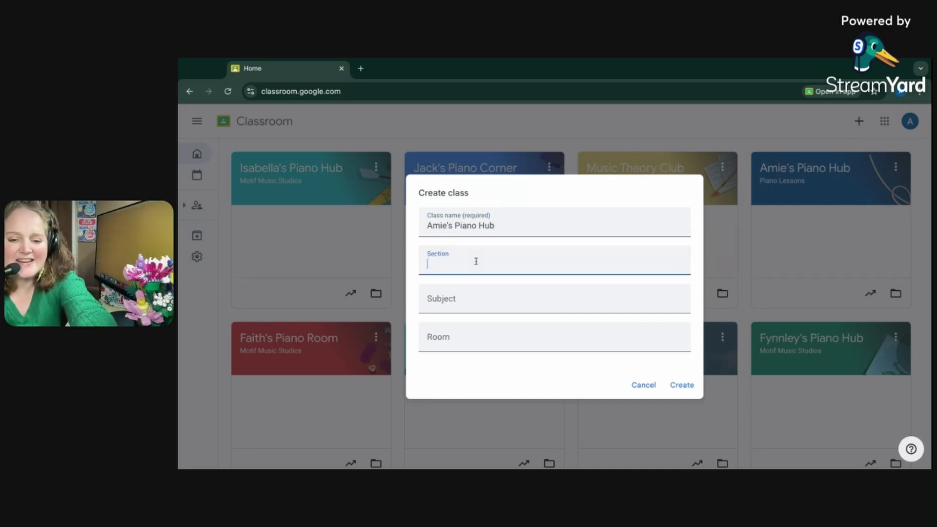
type("Motif Music Stu")
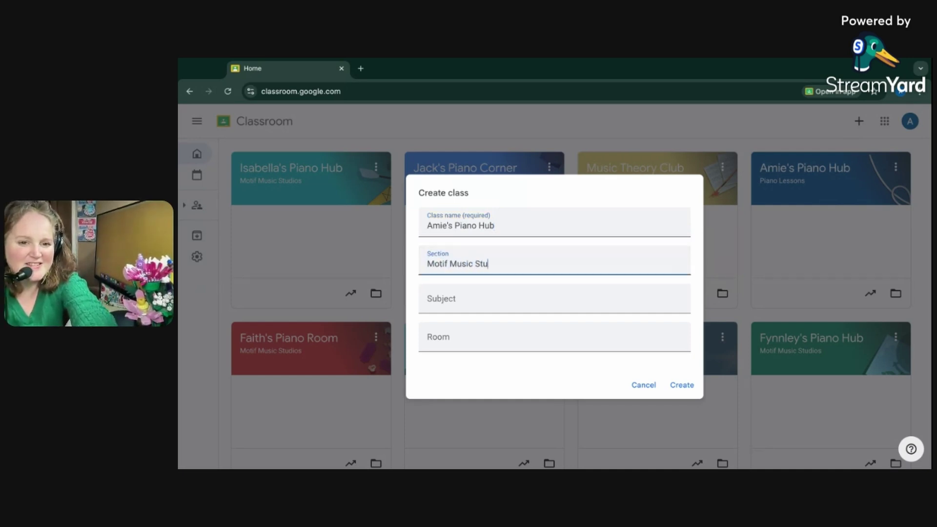
type("dios")
left_click(457, 301)
type("Piano")
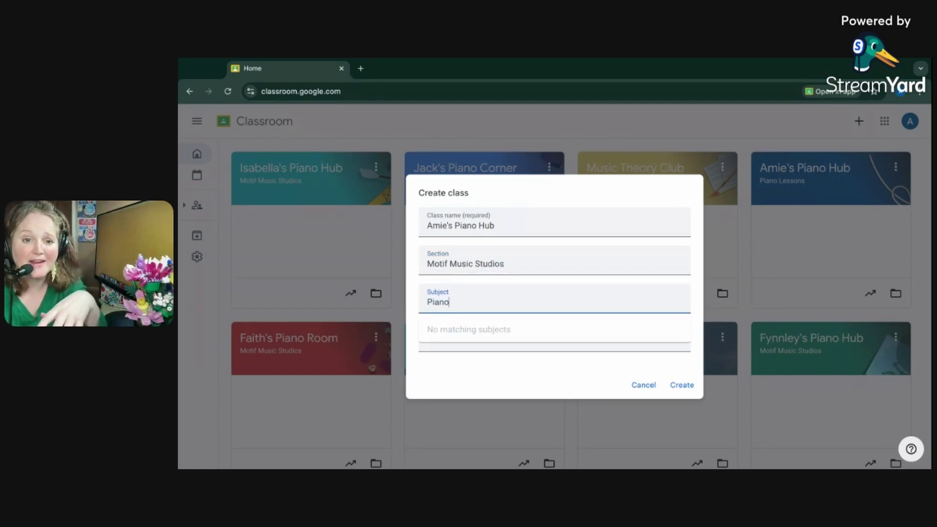
left_click(445, 350)
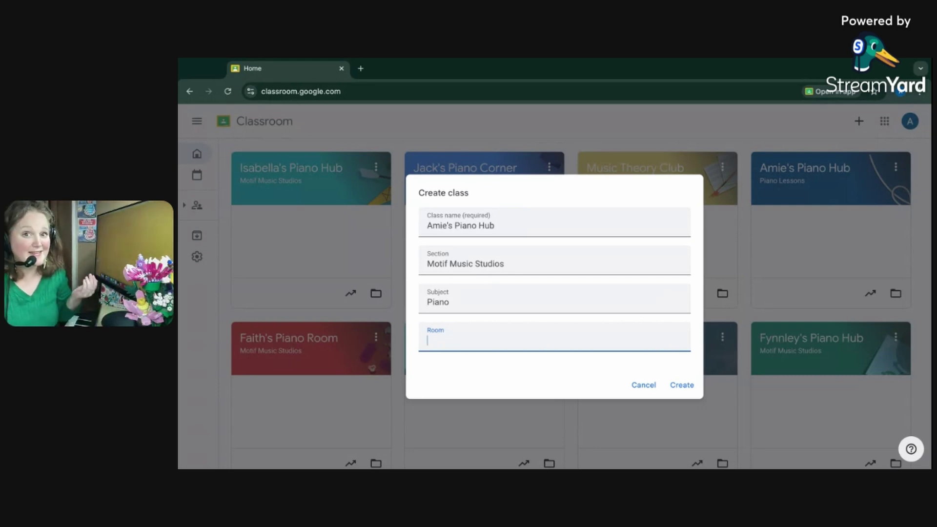
type("Online Piano Lessons")
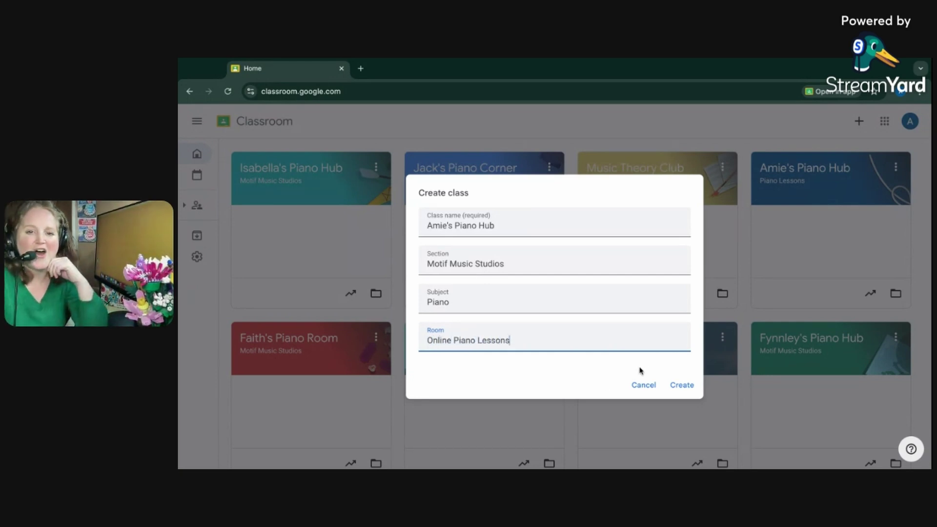
left_click(683, 386)
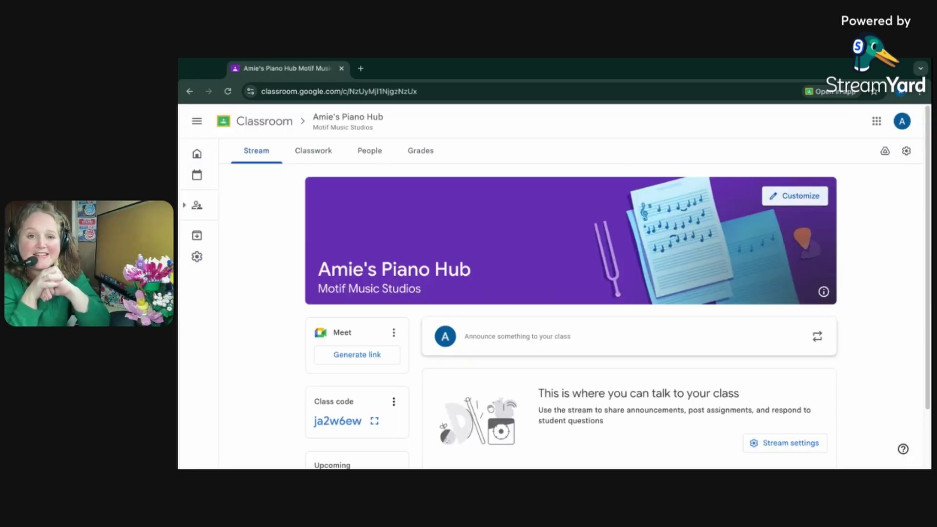
- Set the orange compass theme from English & History as the class header and save it
left_click(800, 197)
left_click(619, 307)
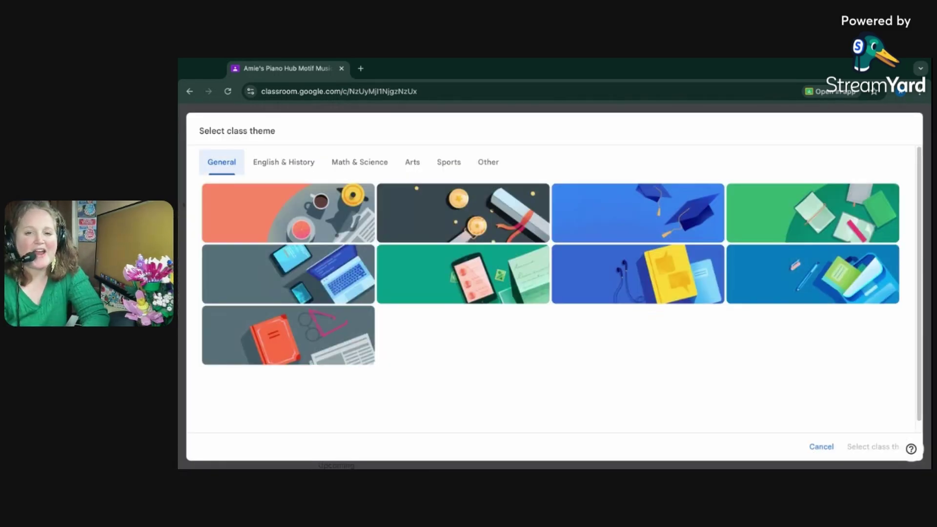
left_click(273, 160)
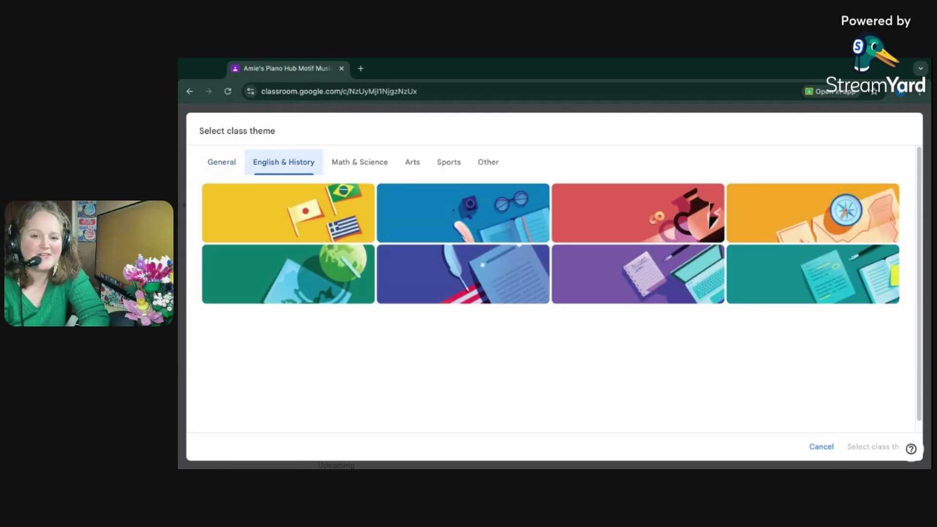
left_click(811, 217)
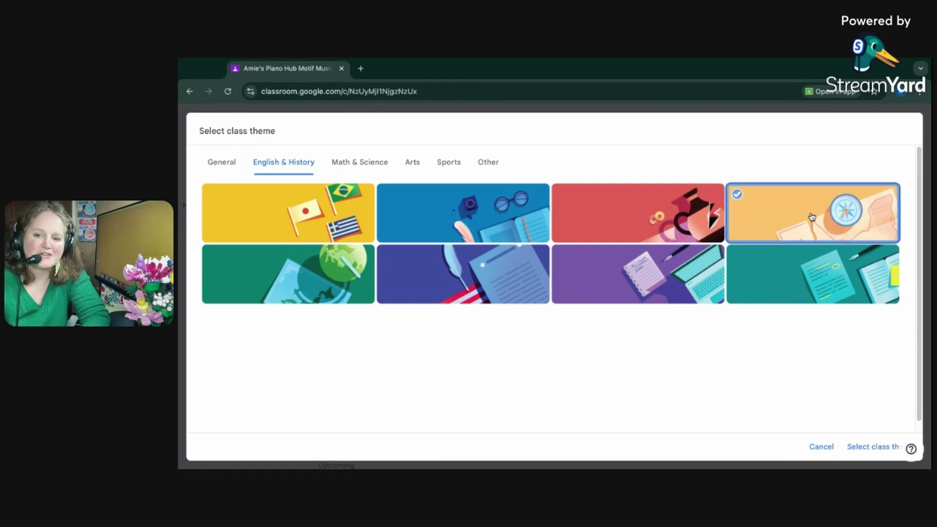
left_click(873, 446)
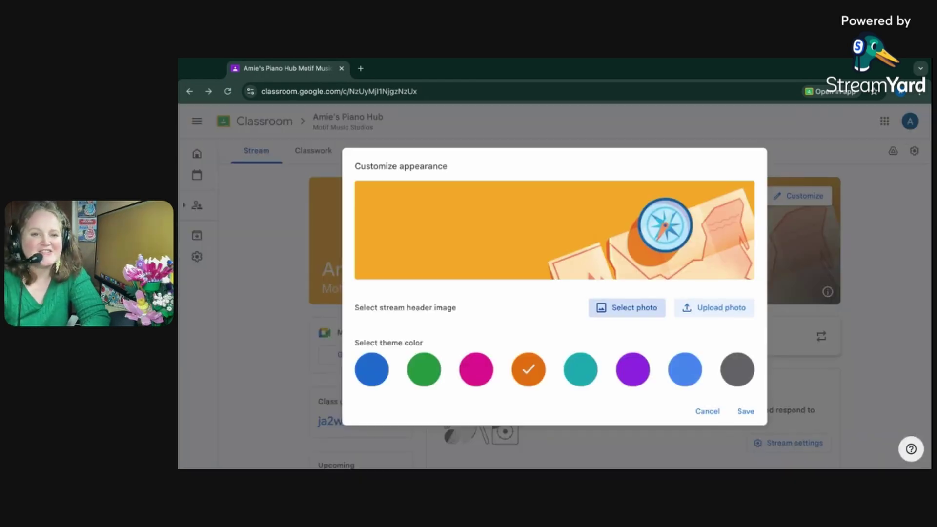
left_click(746, 411)
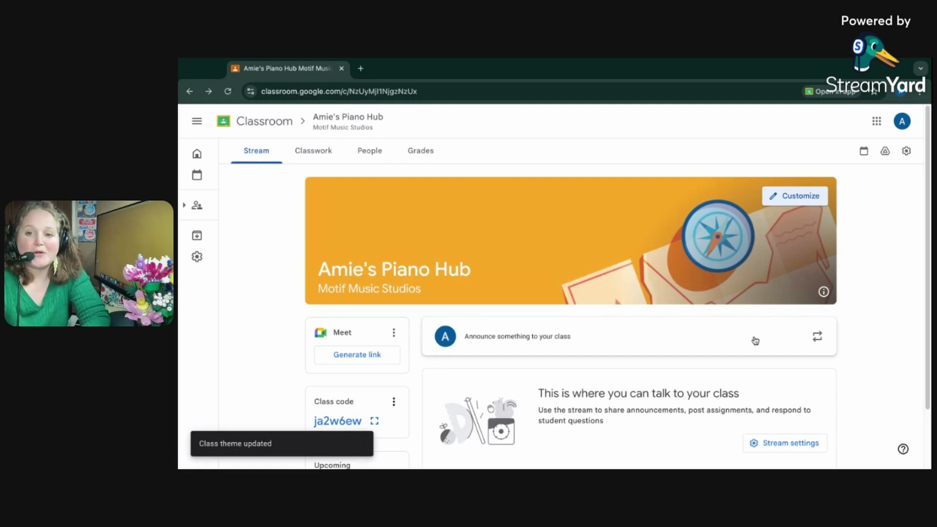
left_click(794, 201)
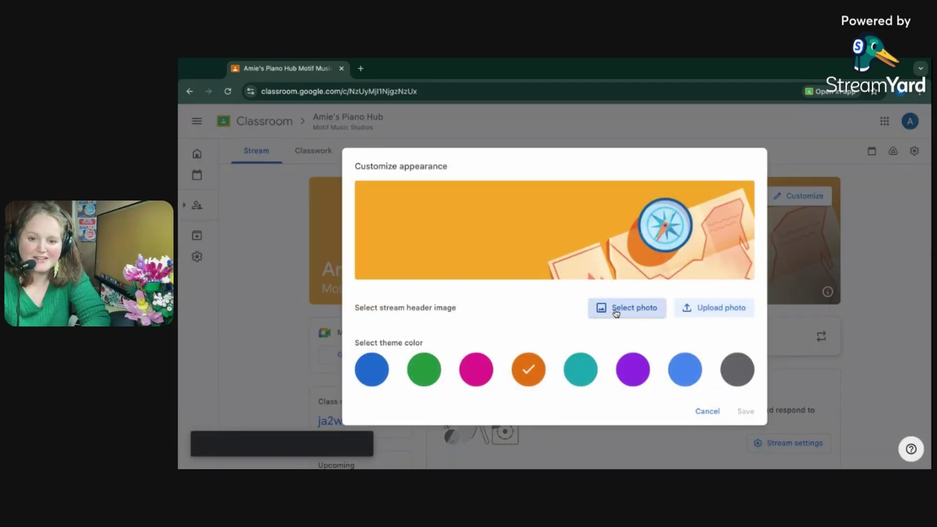
left_click(707, 411)
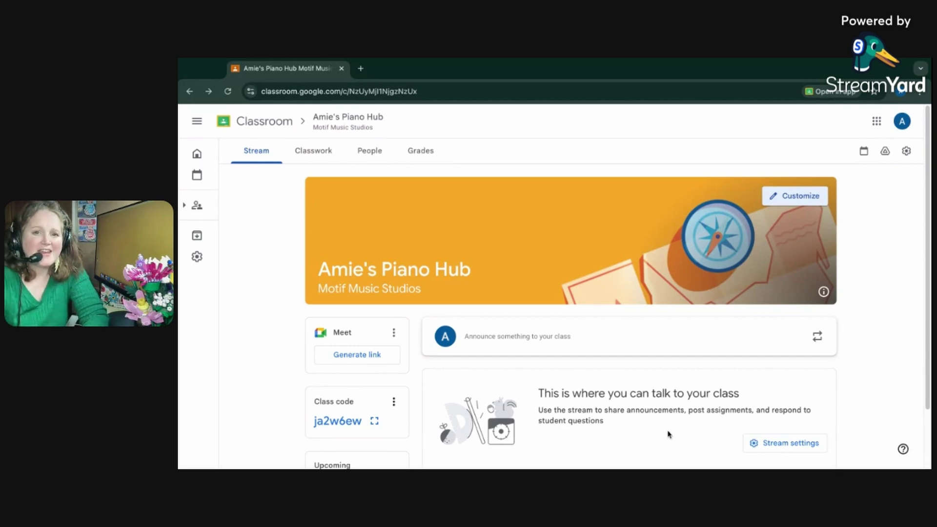
- Generate the class Meet link and save it with Visible to students on
scroll(666, 431, "down", 1)
scroll(665, 400, "down", 2)
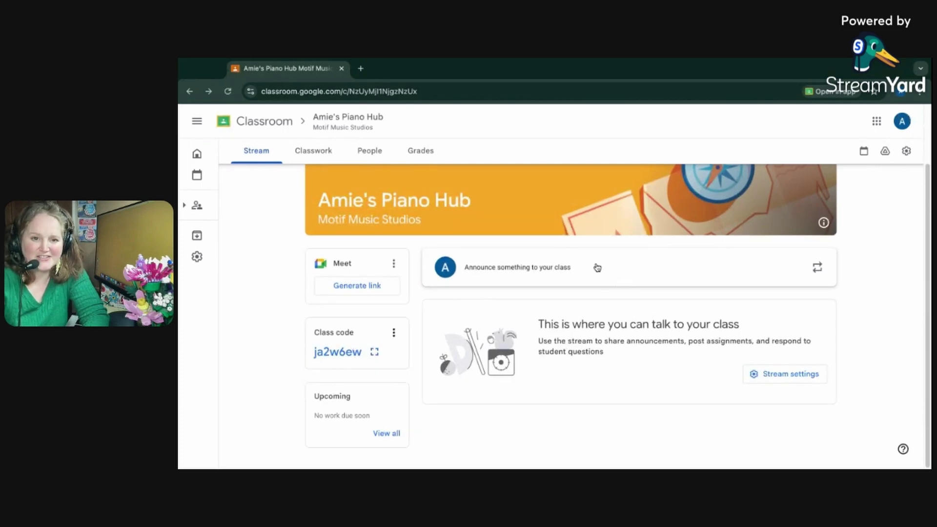
left_click(394, 264)
left_click(394, 266)
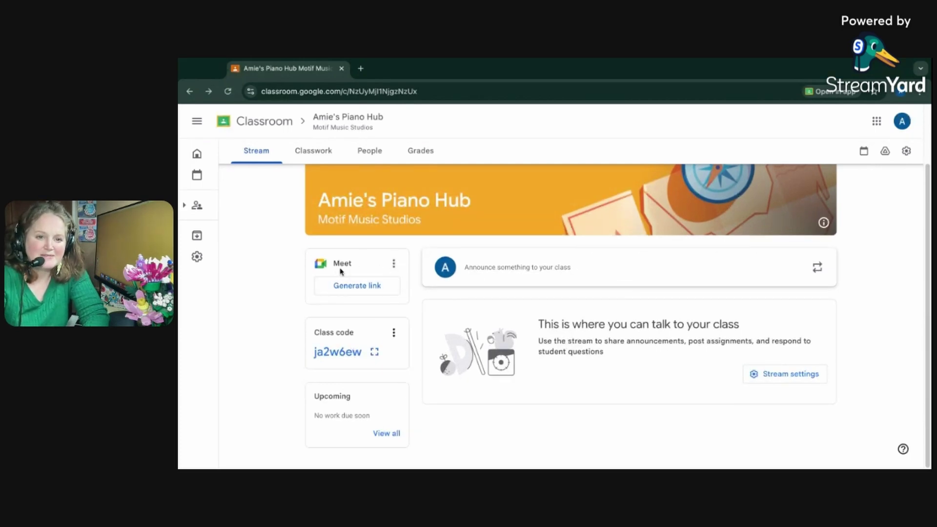
left_click(351, 287)
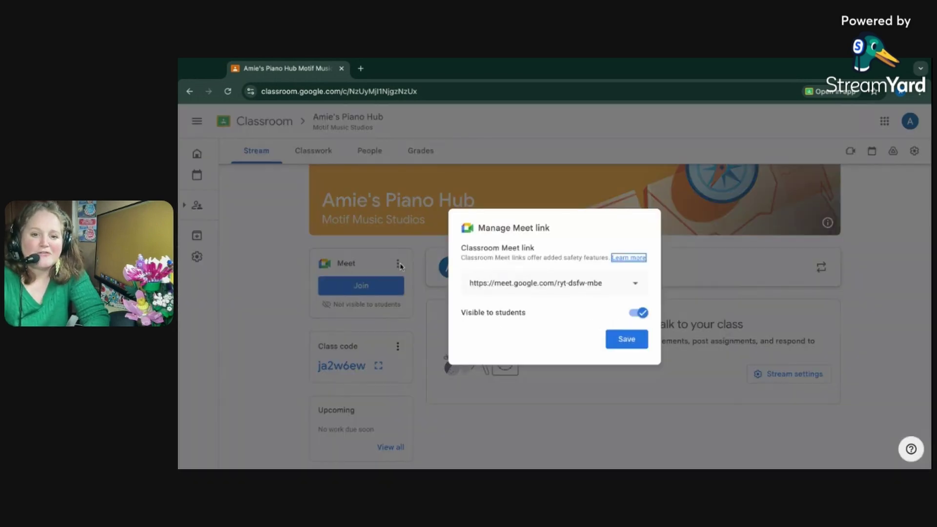
left_click(631, 340)
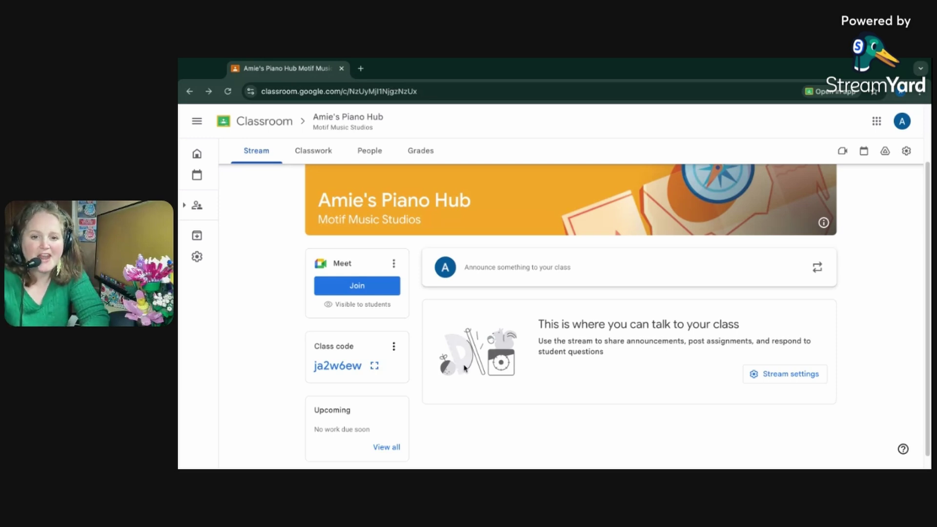
left_click(394, 347)
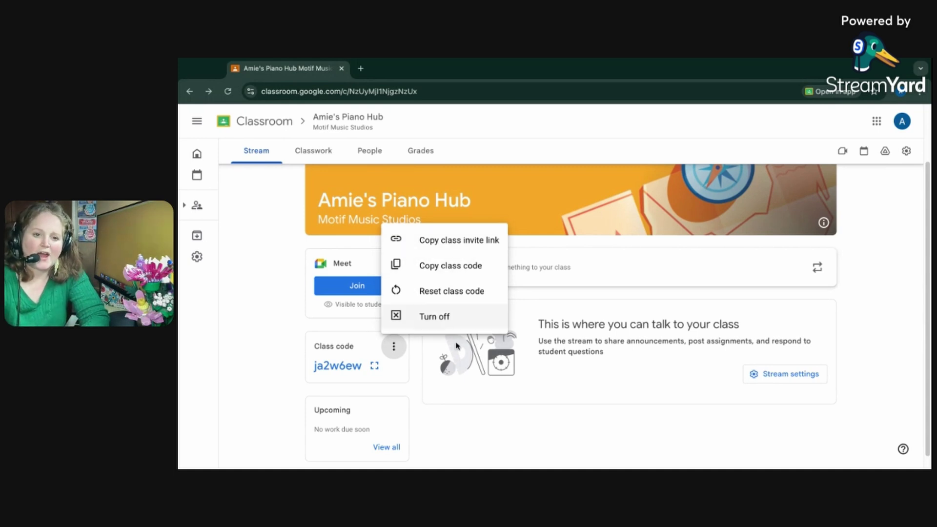
left_click(463, 402)
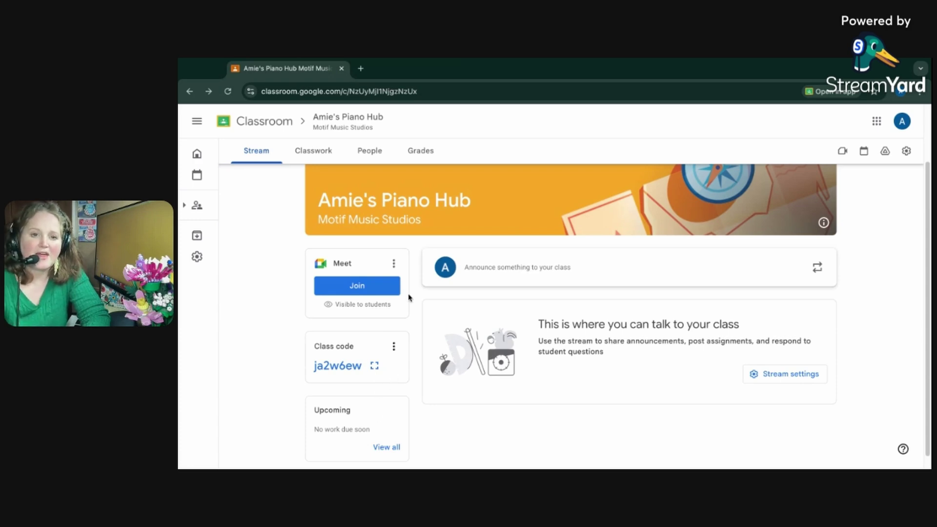
- Review the empty Grades page, then the People list of teachers and students
left_click(415, 152)
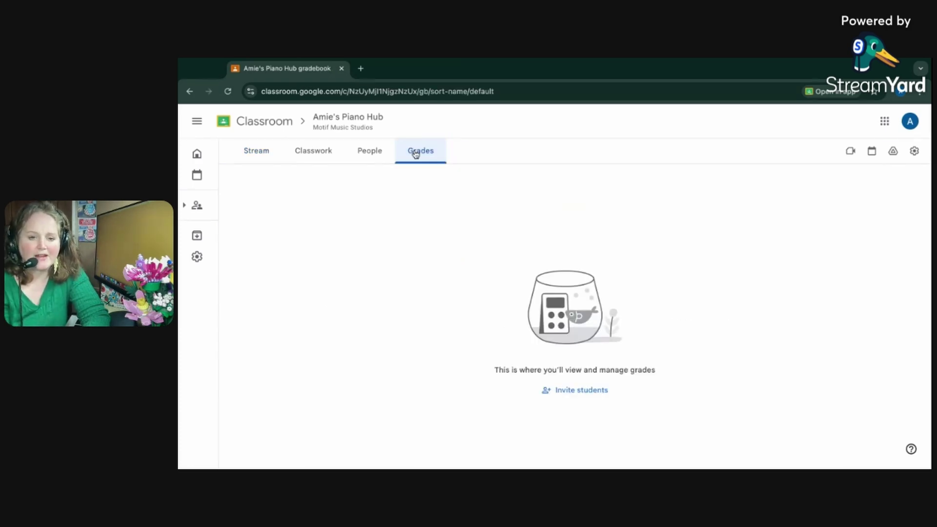
left_click(383, 153)
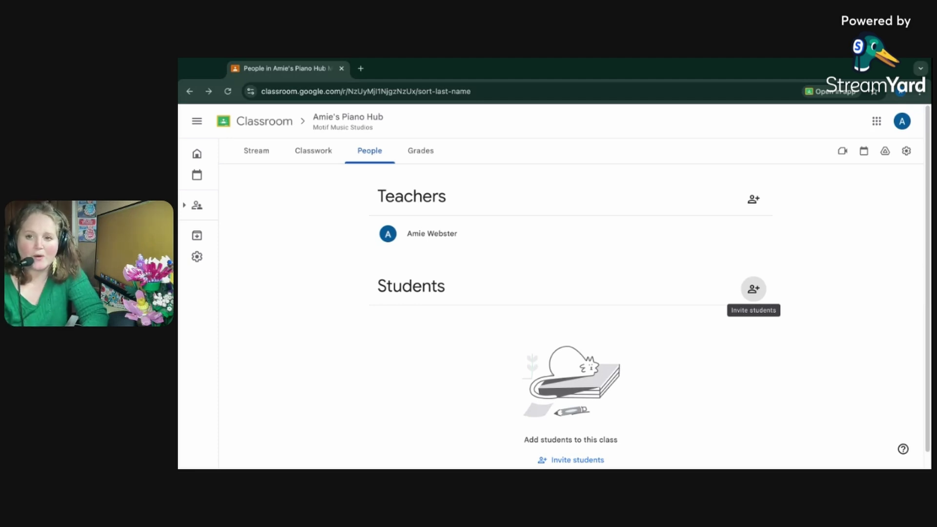
left_click(906, 151)
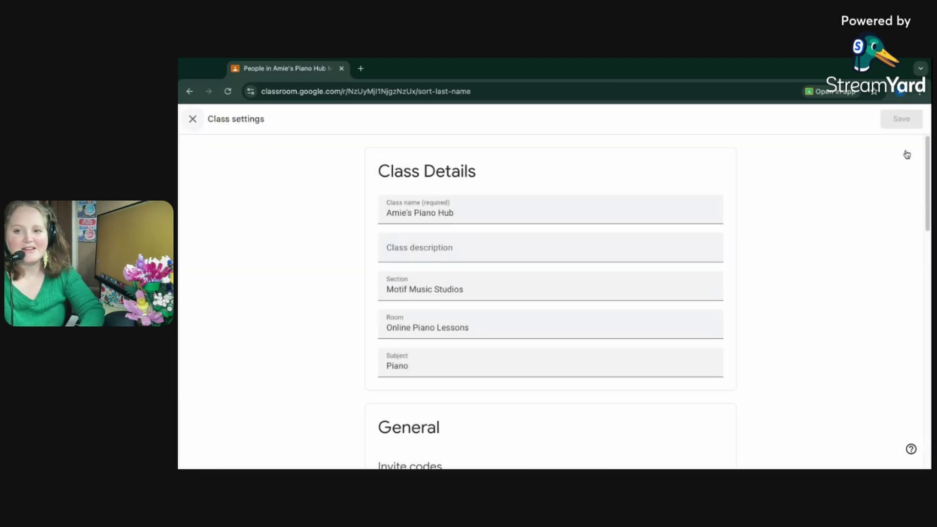
scroll(604, 301, "down", 6)
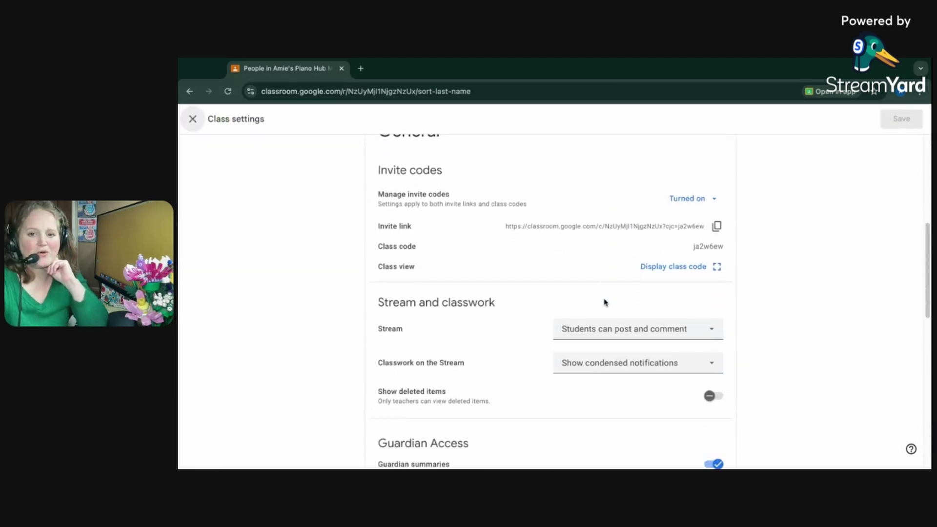
scroll(604, 302, "down", 3)
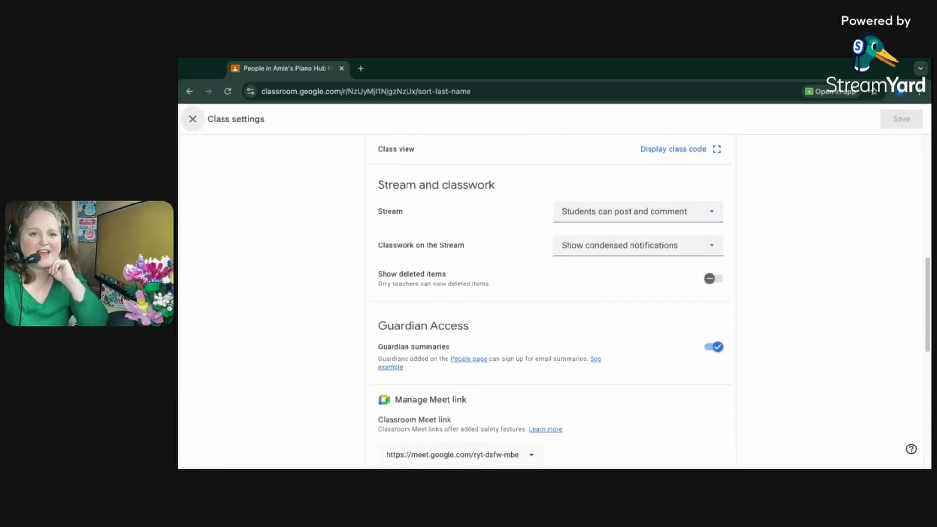
left_click(595, 215)
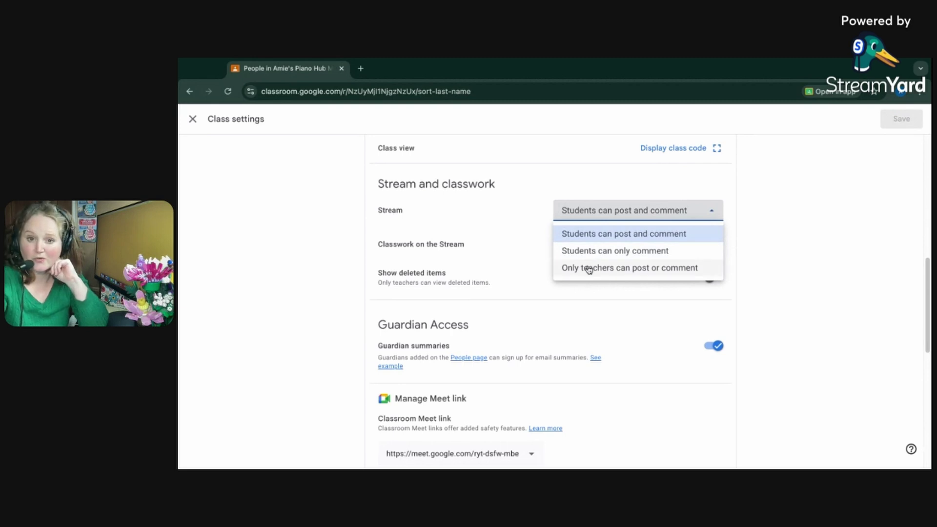
left_click(553, 185)
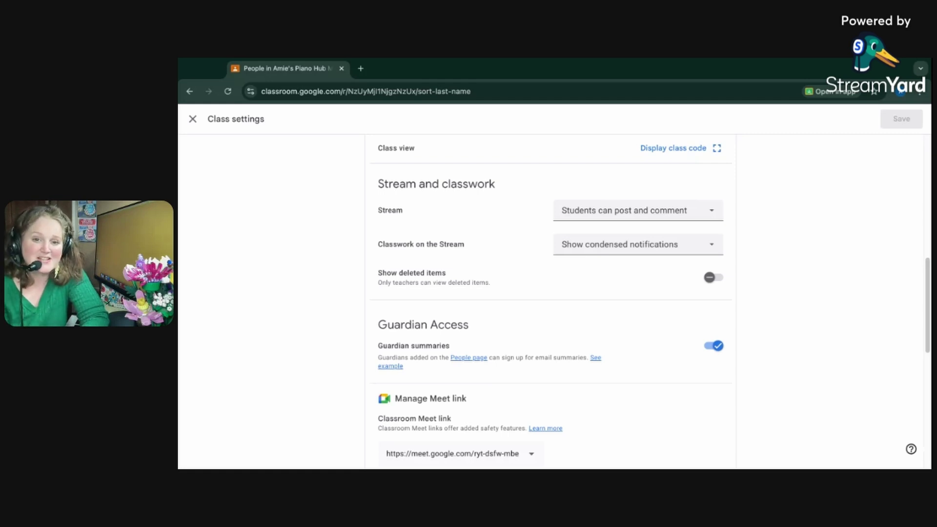
left_click(584, 211)
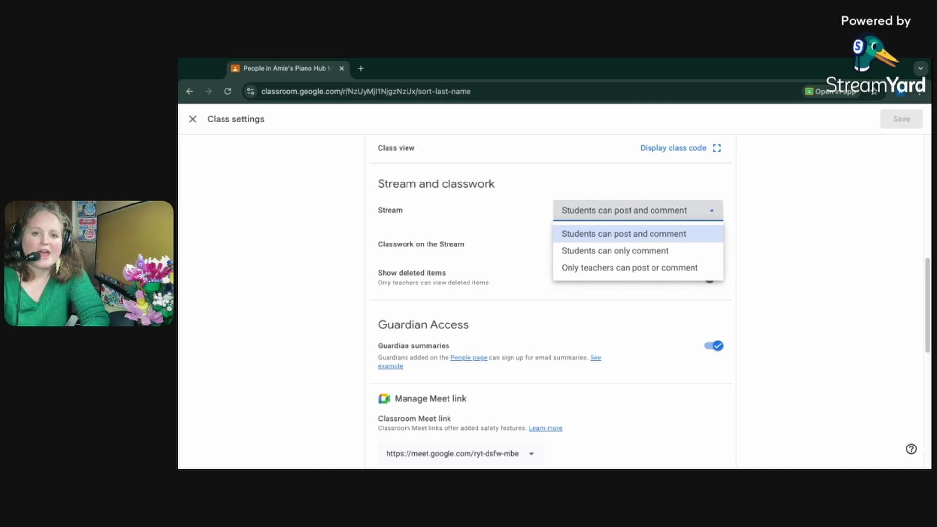
left_click(526, 177)
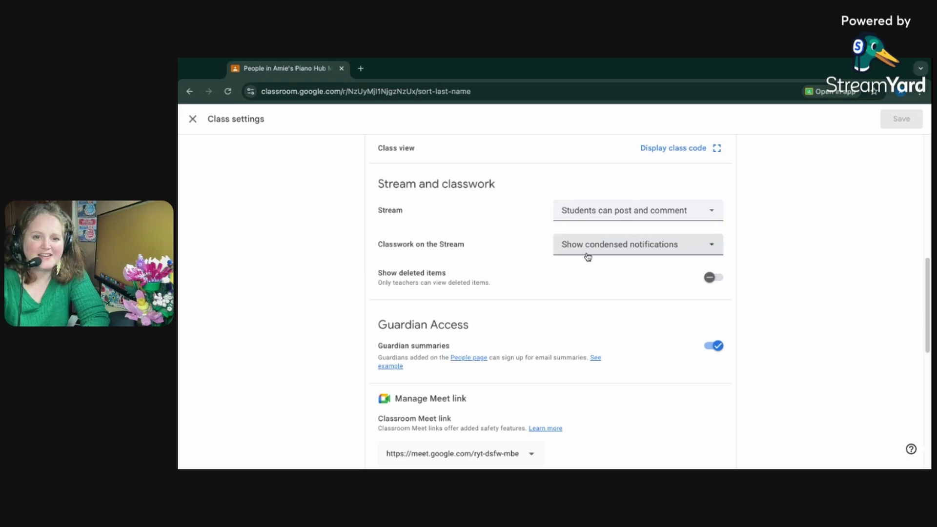
left_click(607, 254)
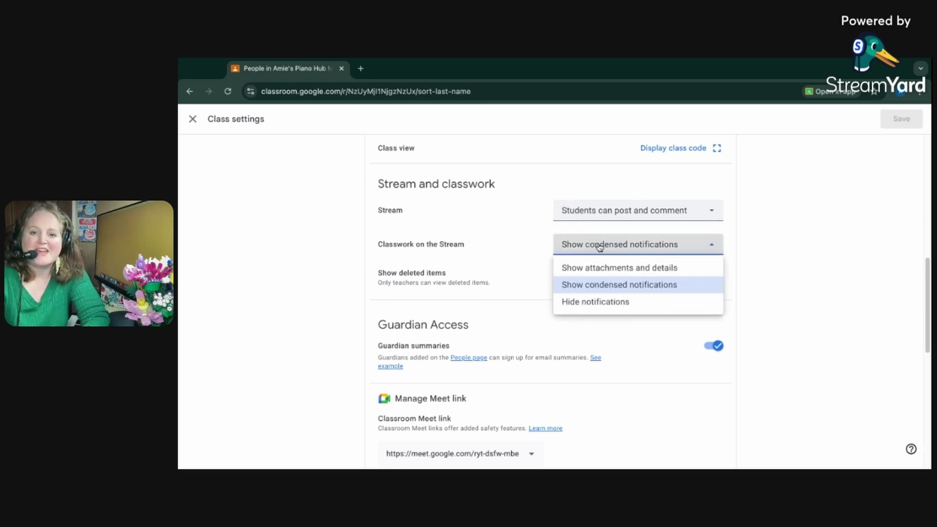
left_click(506, 235)
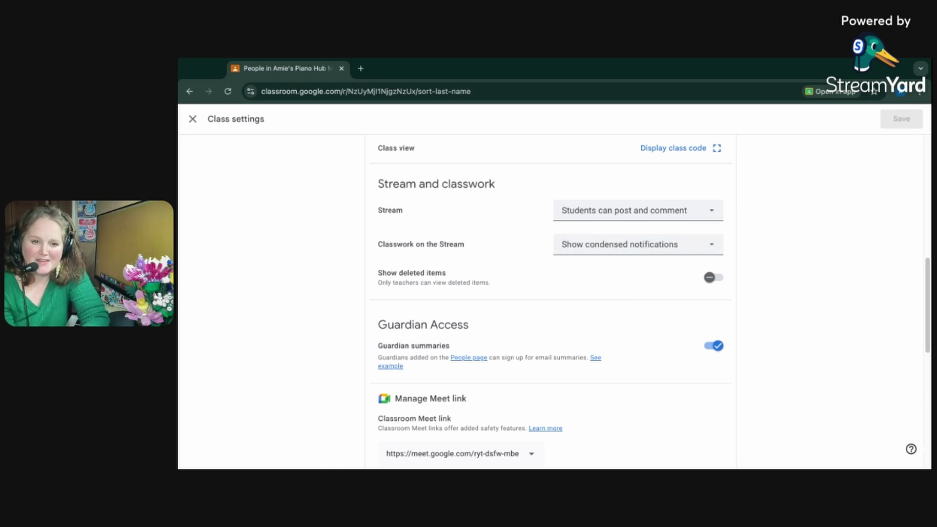
- Keep the Meet link visible to students and switch off automatic draft grades for Missing assignments
scroll(552, 350, "down", 3)
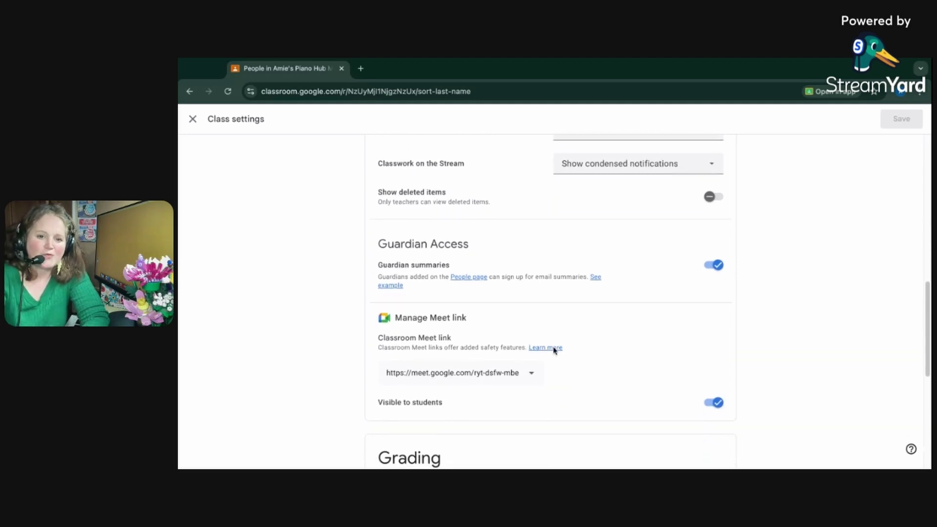
scroll(553, 351, "down", 2)
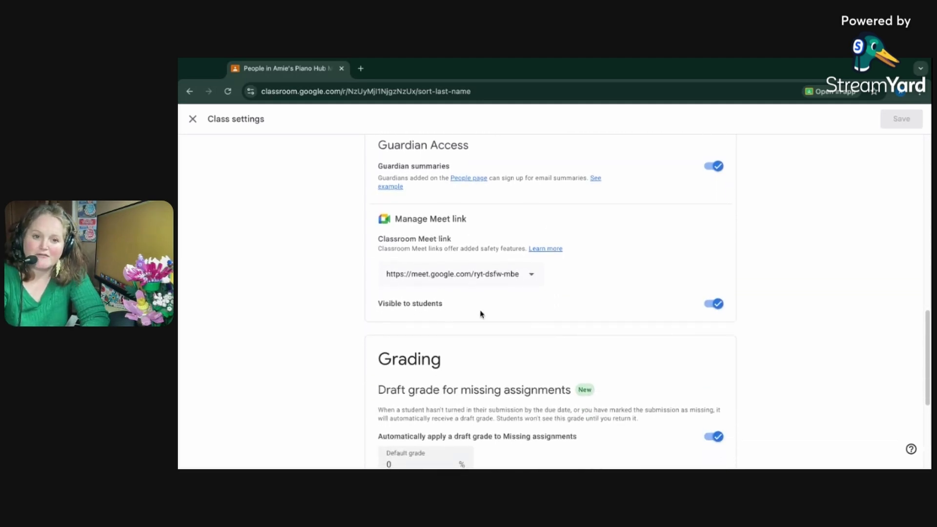
left_click(710, 304)
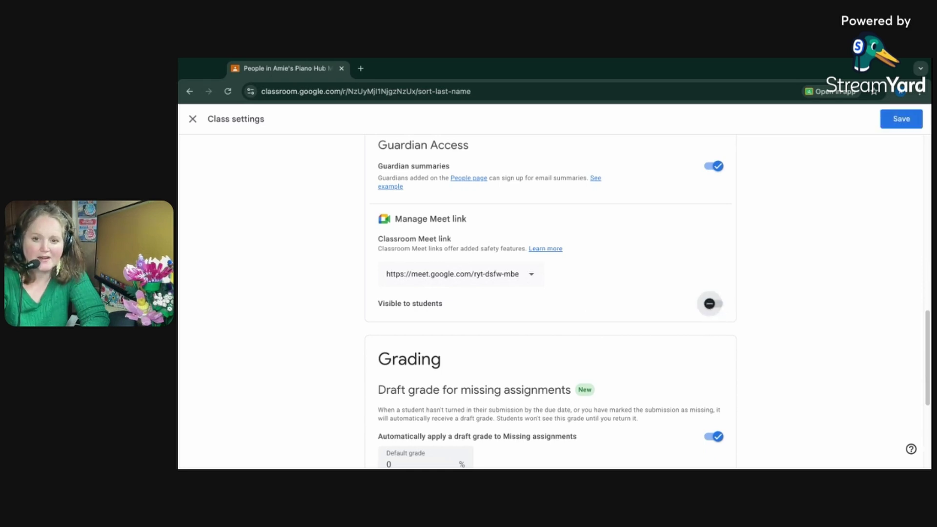
left_click(716, 305)
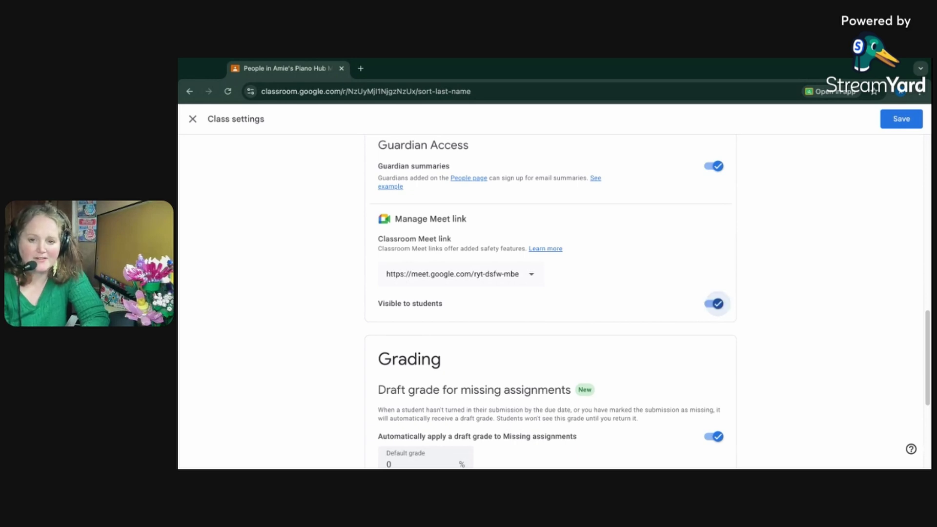
scroll(716, 306, "down", 3)
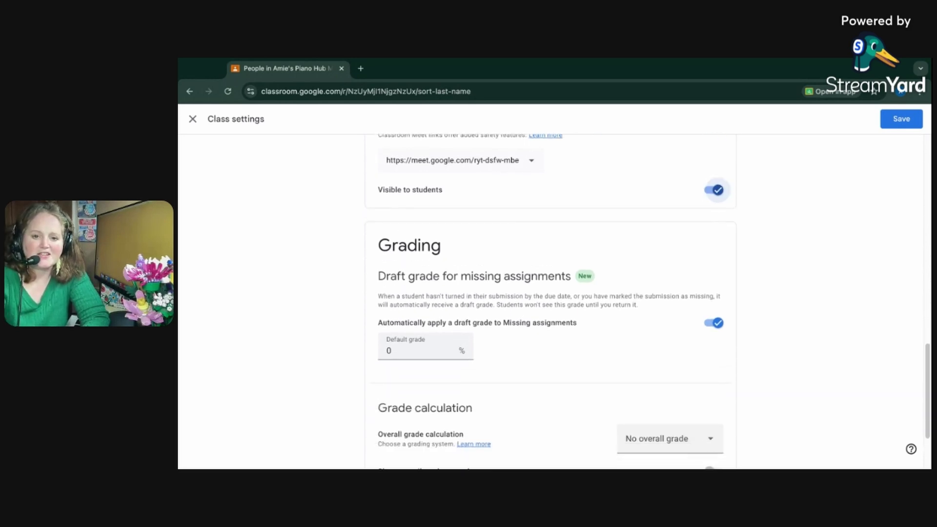
left_click(710, 325)
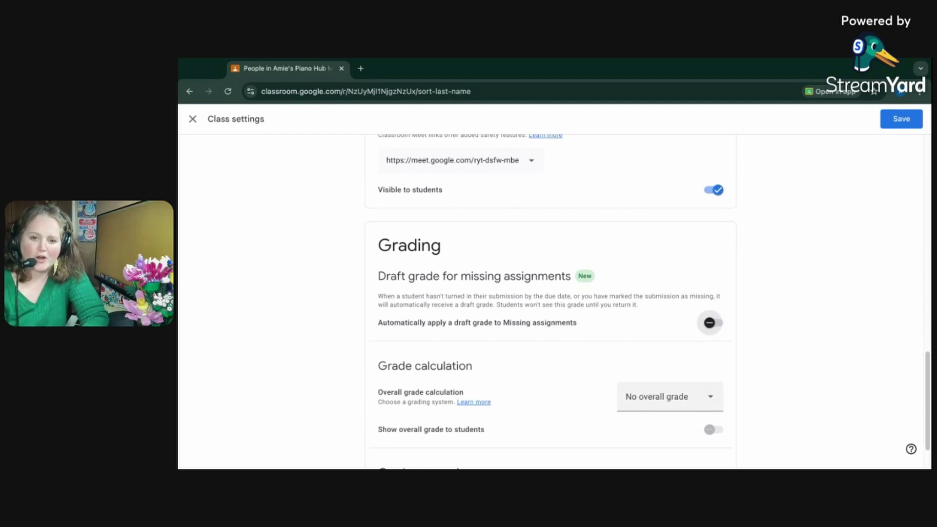
scroll(578, 368, "down", 2)
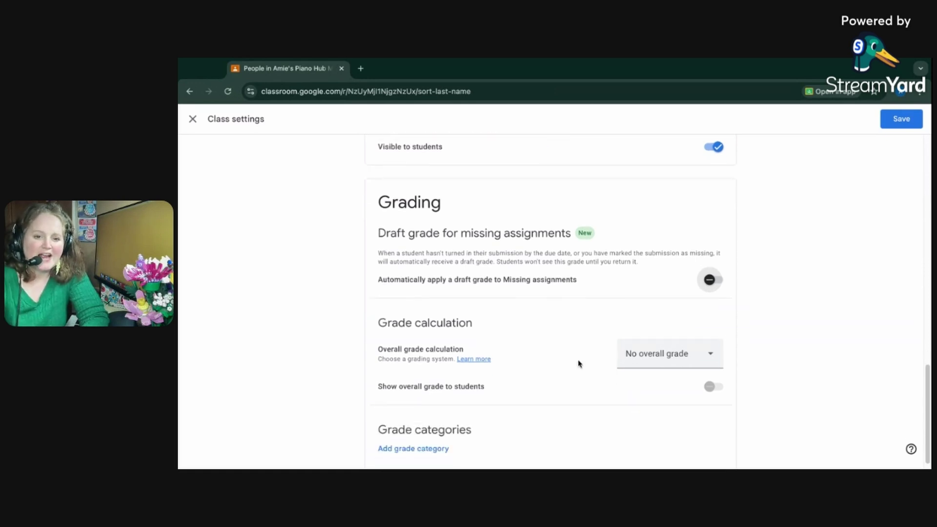
scroll(578, 364, "up", 15)
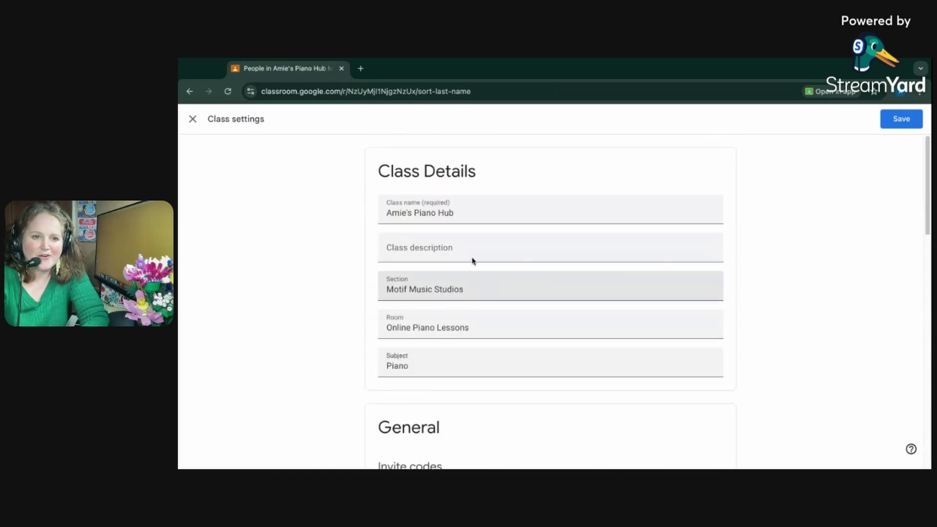
- Save the updated class settings and return to the People page
left_click(885, 124)
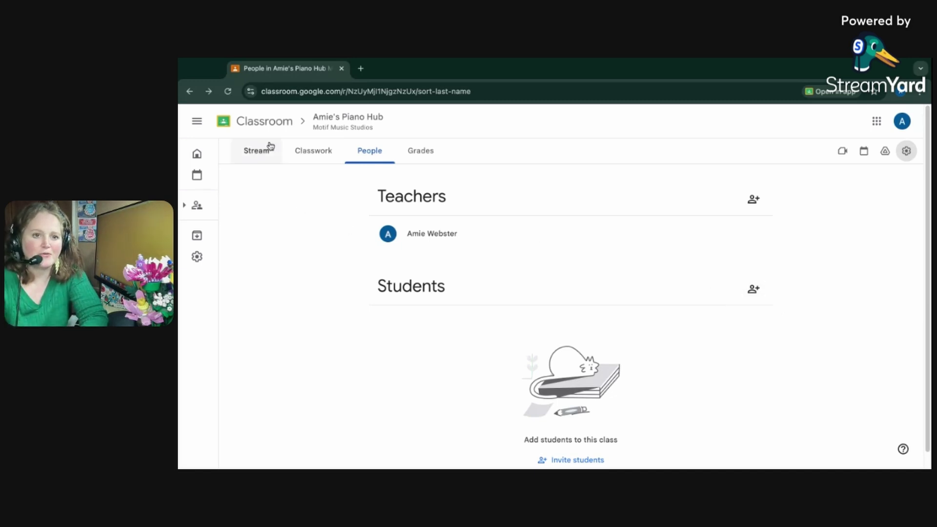
- On the empty Classwork page, explore the Create menu's Material and Reuse post options without posting
left_click(318, 151)
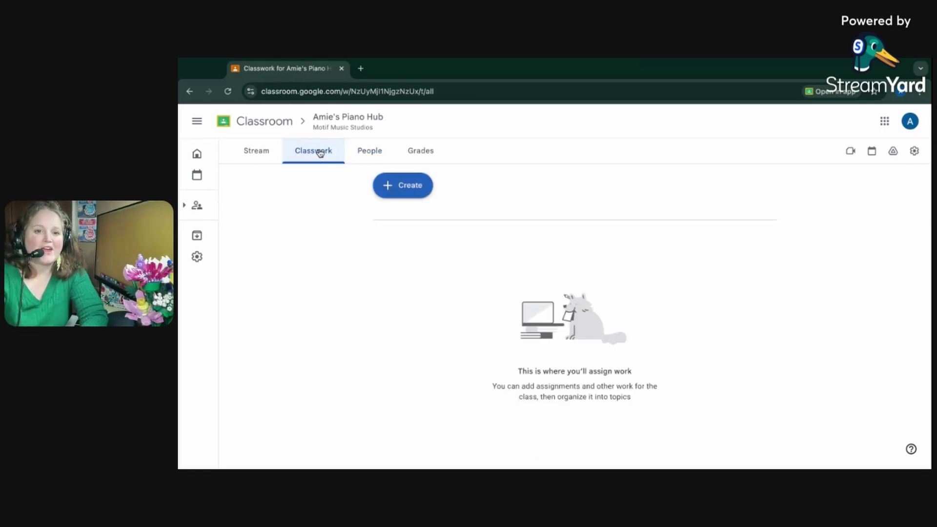
left_click(401, 189)
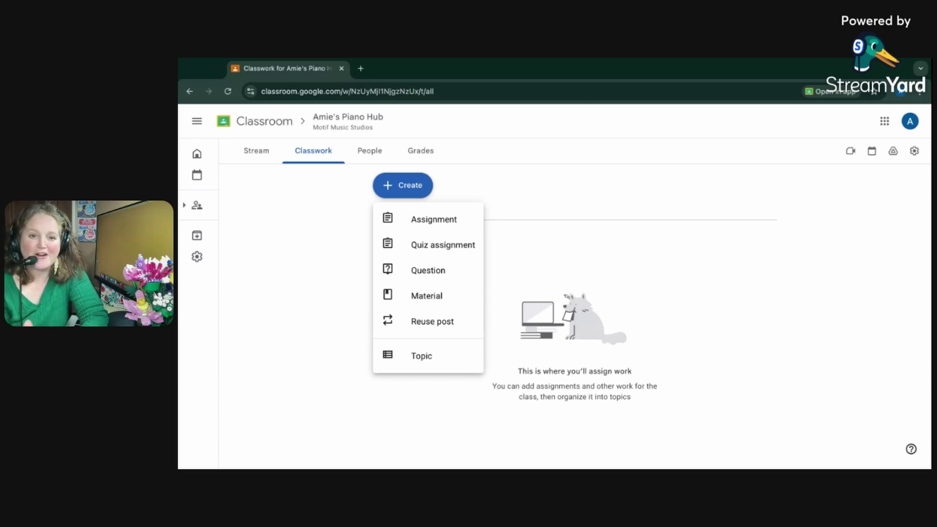
left_click(424, 296)
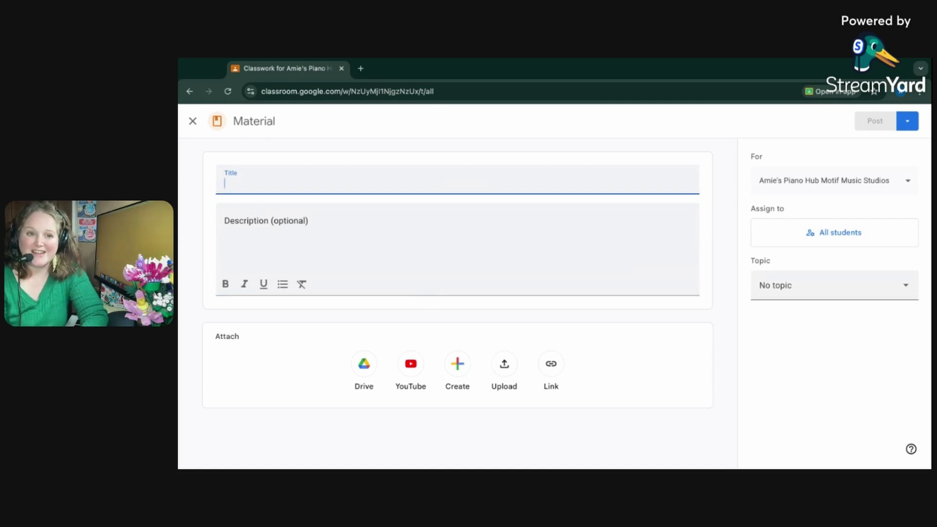
left_click(193, 121)
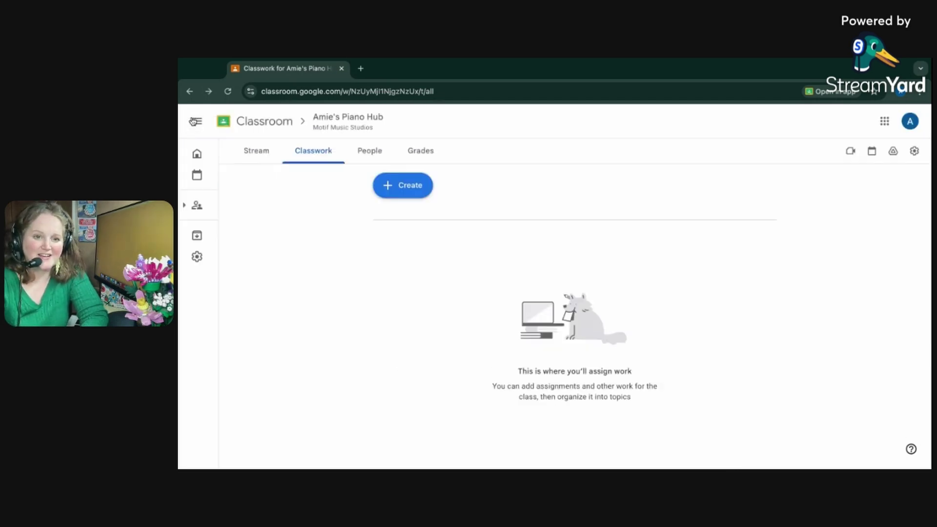
left_click(402, 189)
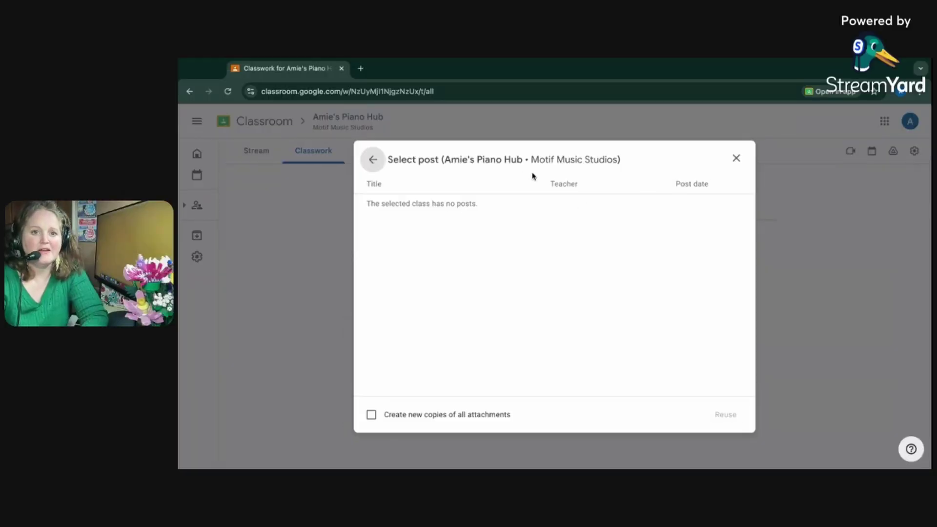
left_click(374, 162)
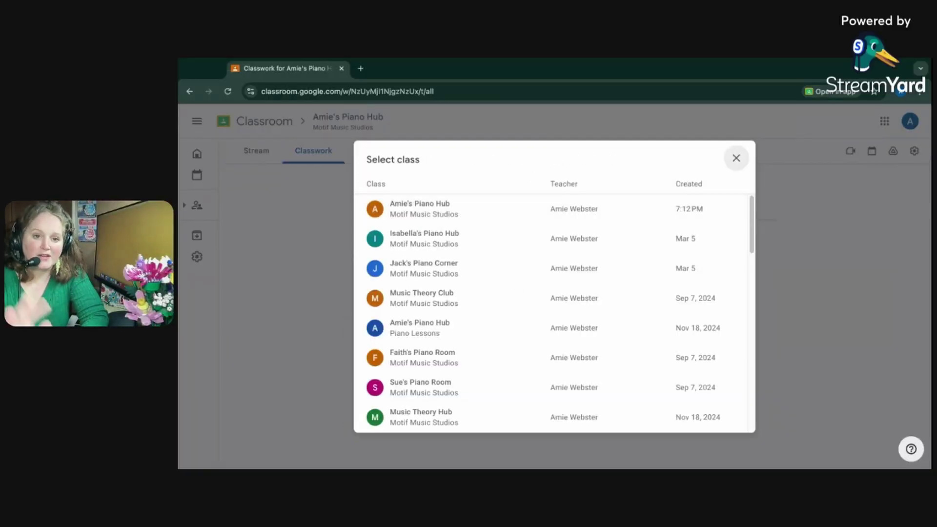
left_click(738, 160)
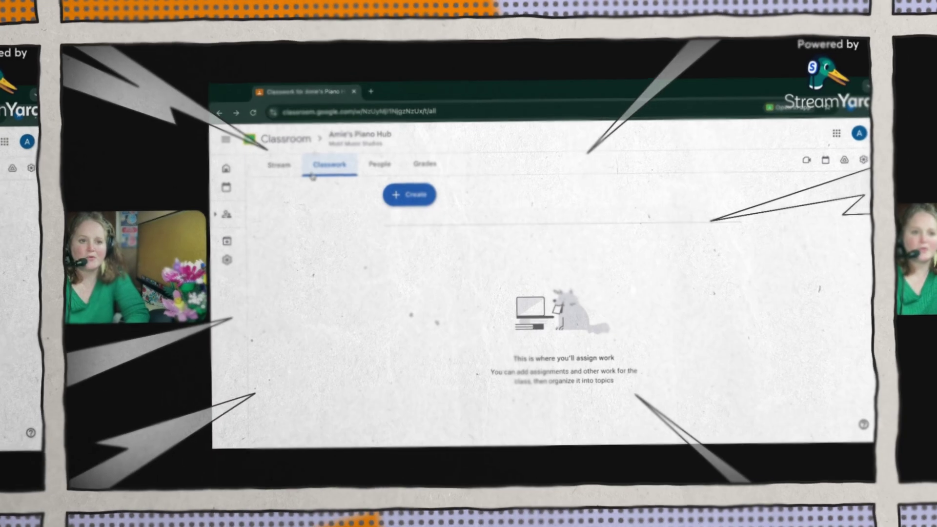
- Return to the class Stream page
left_click(256, 151)
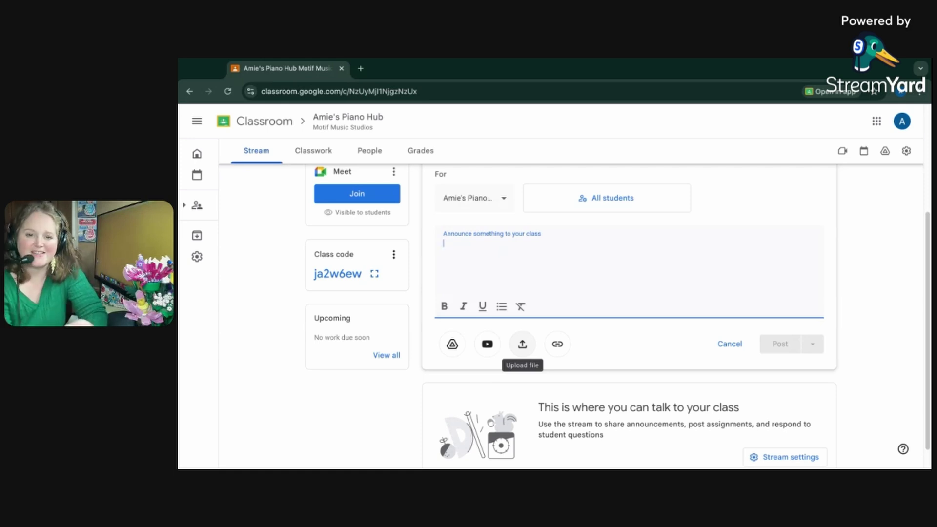
left_click(562, 347)
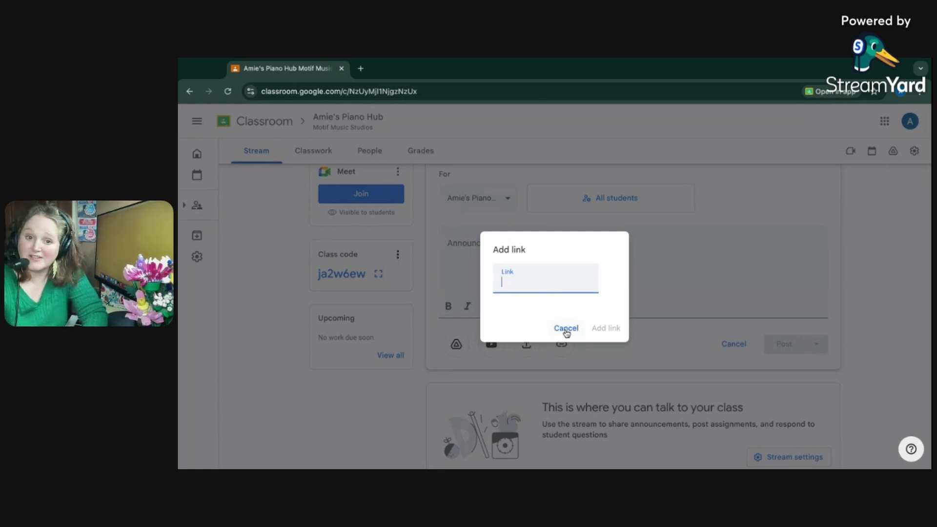
left_click(566, 329)
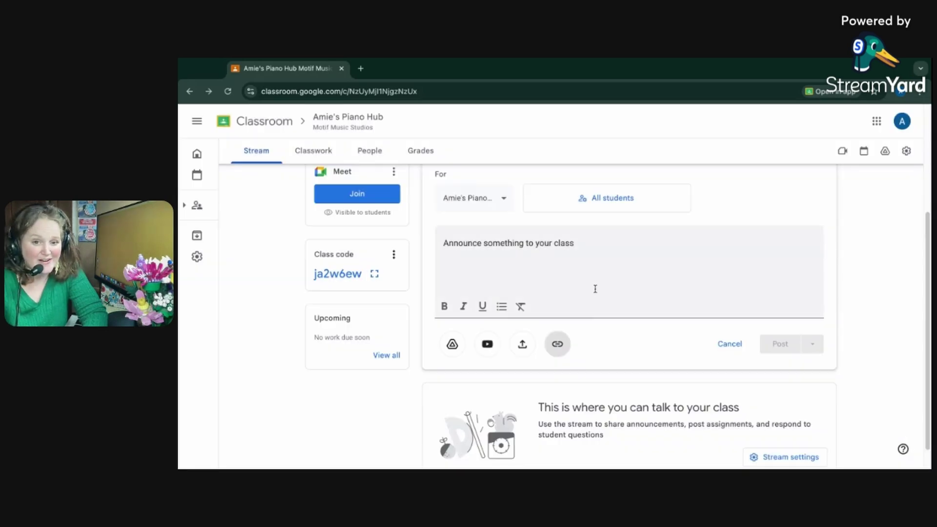
left_click(487, 199)
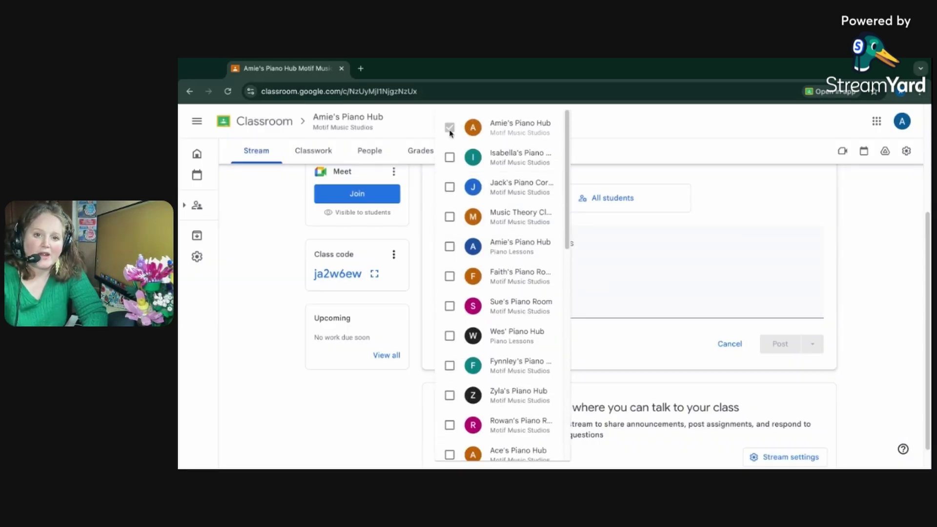
left_click(449, 158)
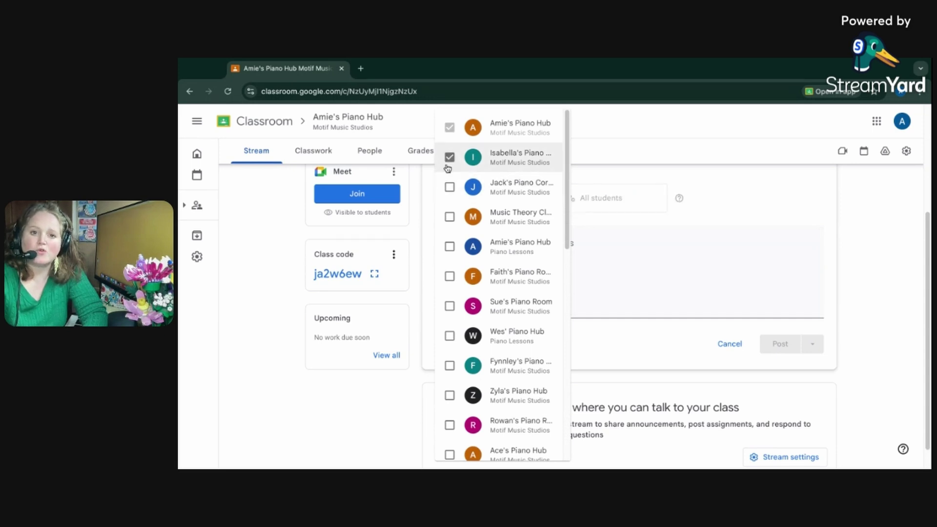
left_click(449, 217)
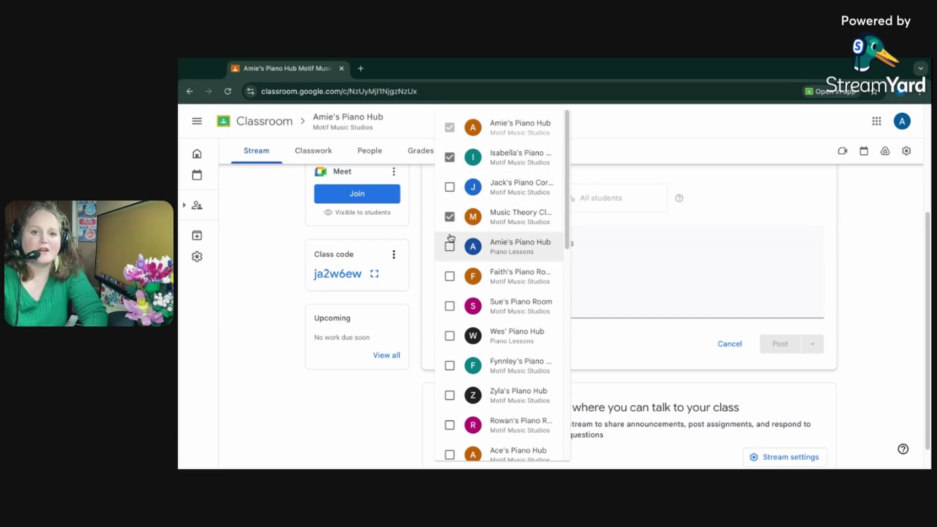
left_click(450, 247)
left_click(654, 279)
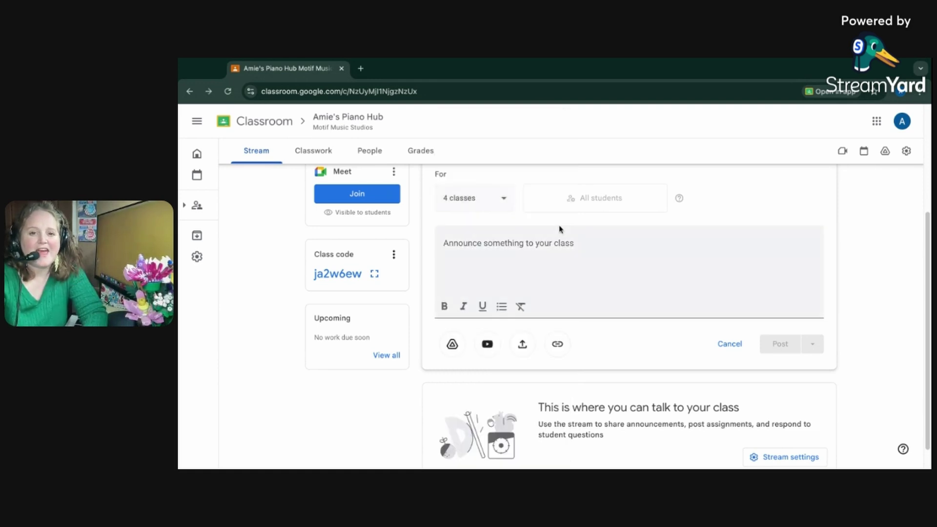
left_click(546, 245)
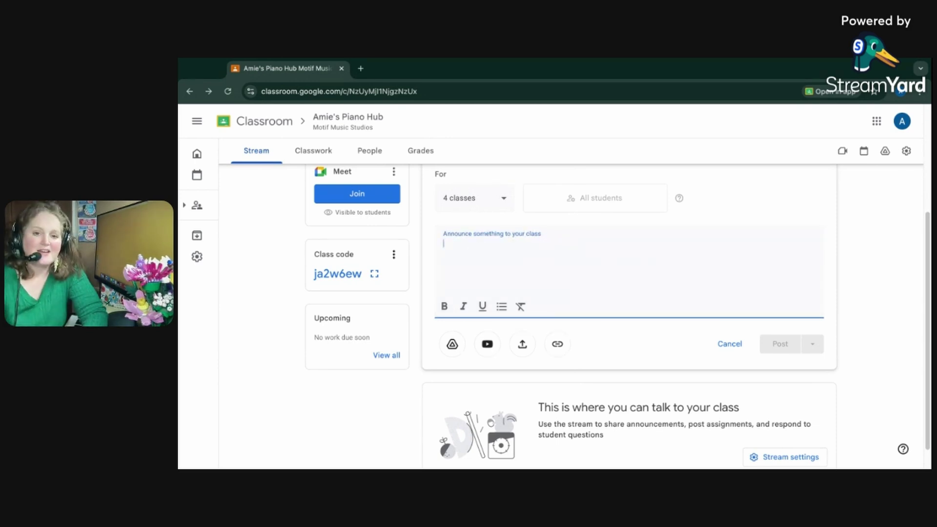
left_click(490, 200)
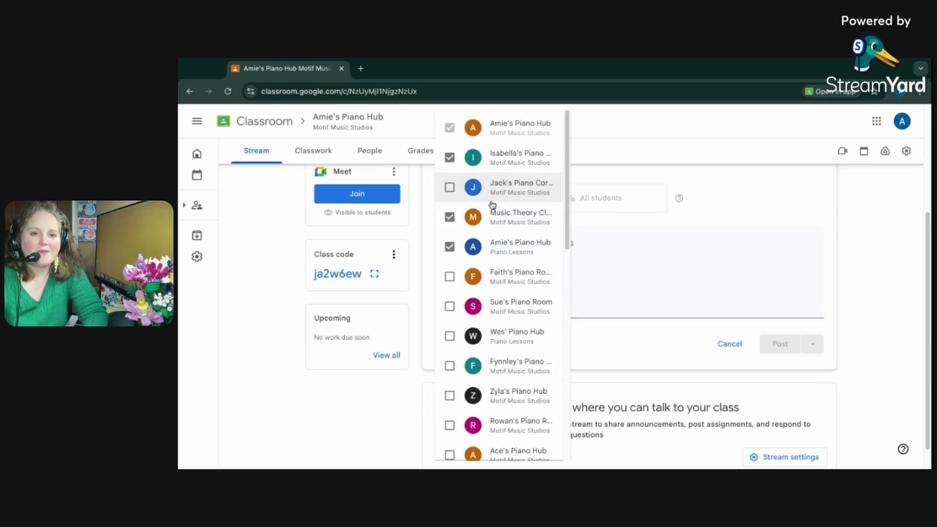
left_click(449, 246)
left_click(449, 217)
left_click(449, 158)
left_click(603, 283)
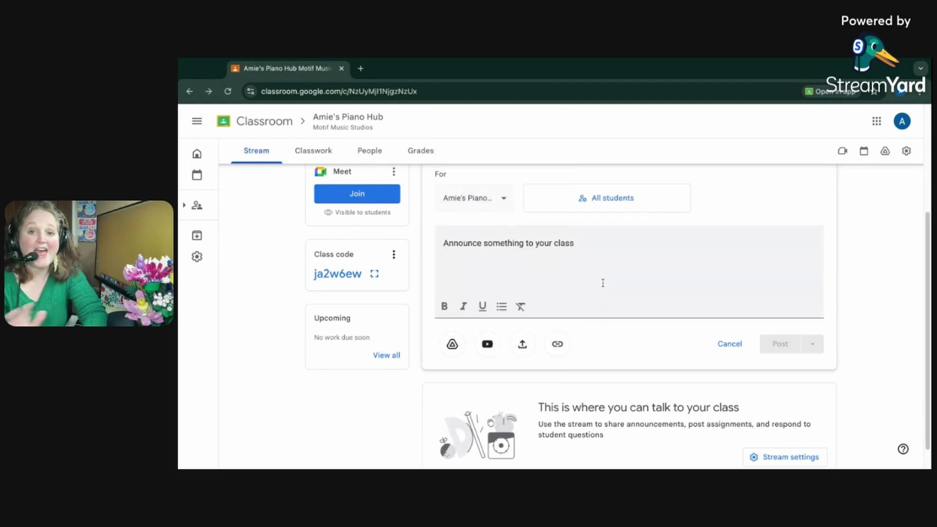